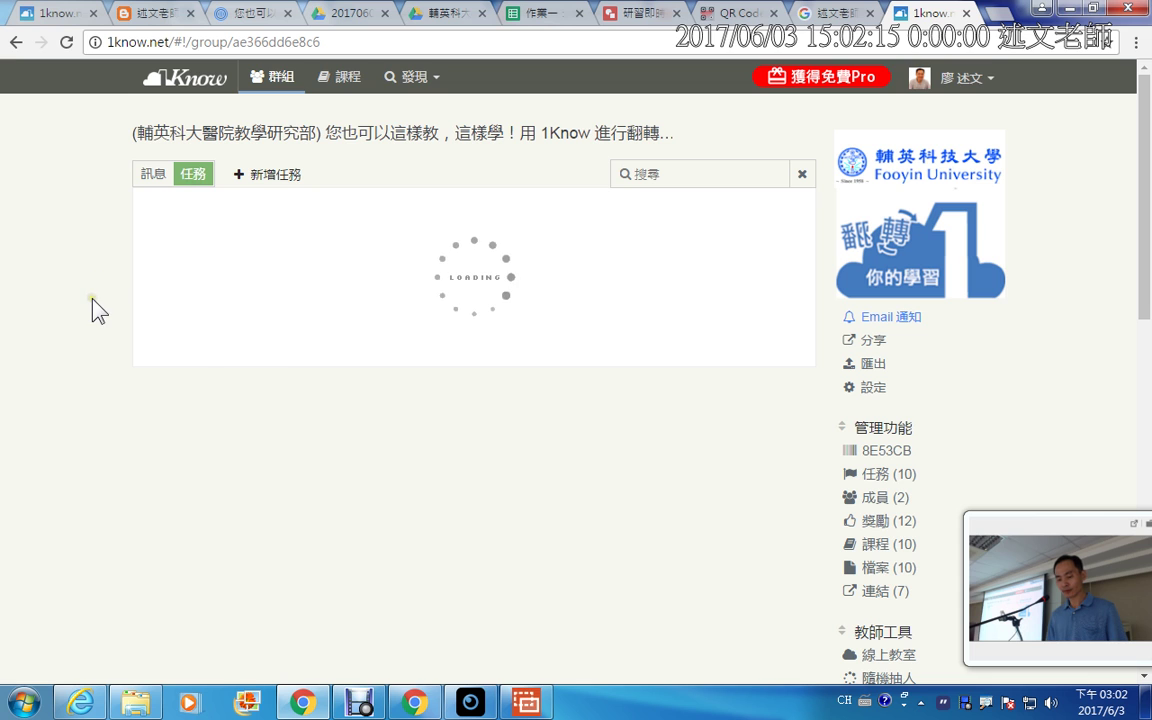
Step: Create a new group task named "test"
scroll(100, 300, "down", 1)
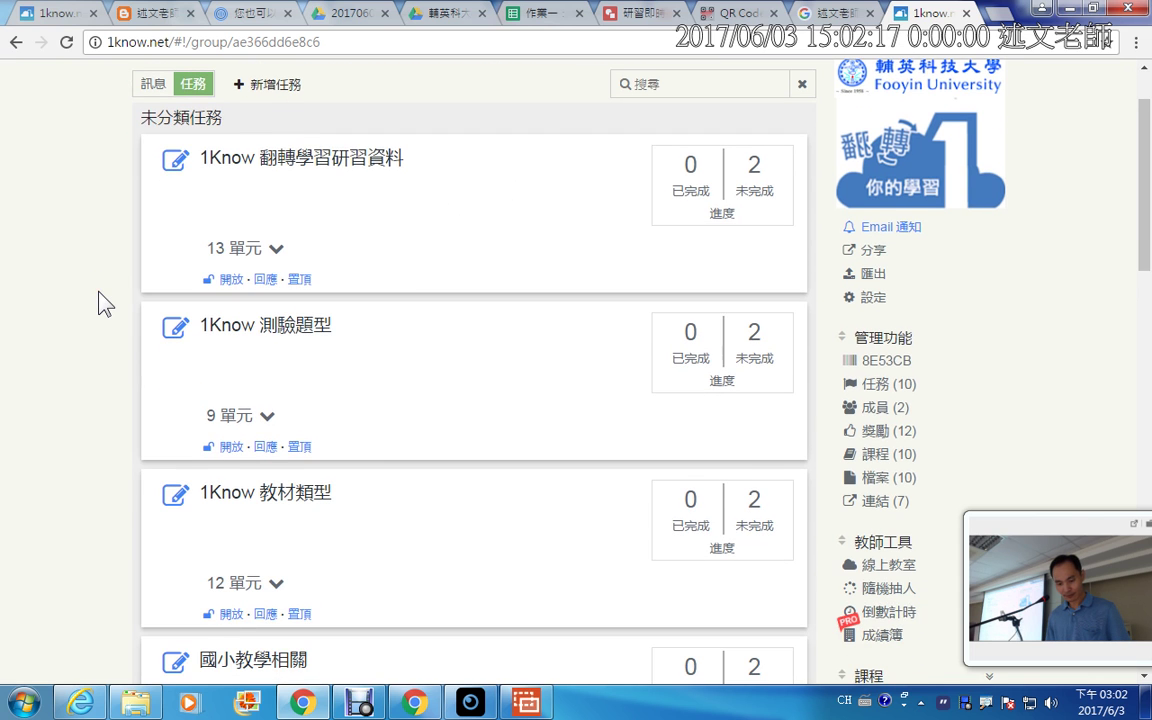
left_click(286, 88)
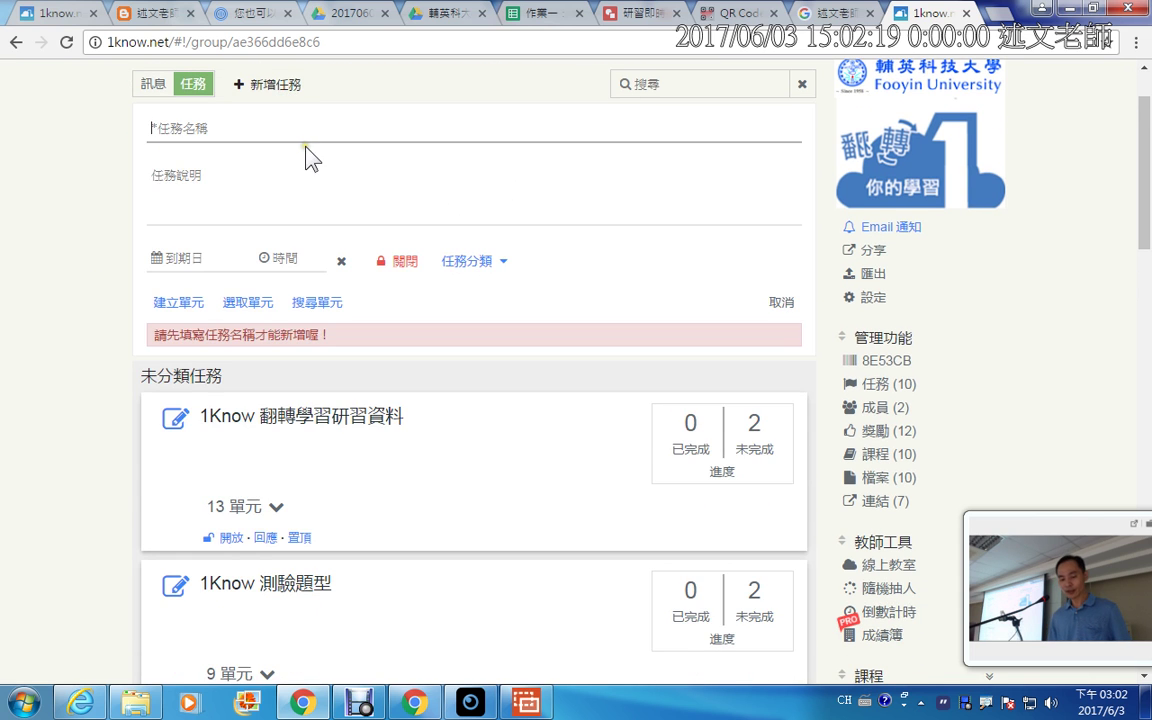
type("test")
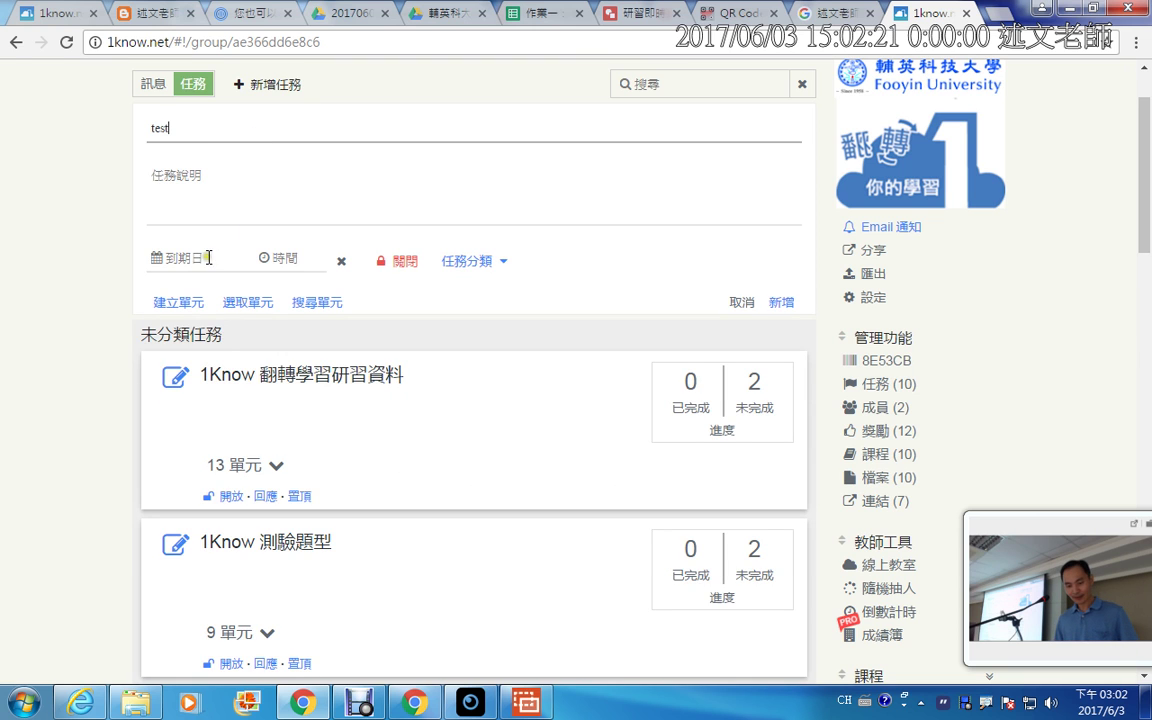
left_click(785, 304)
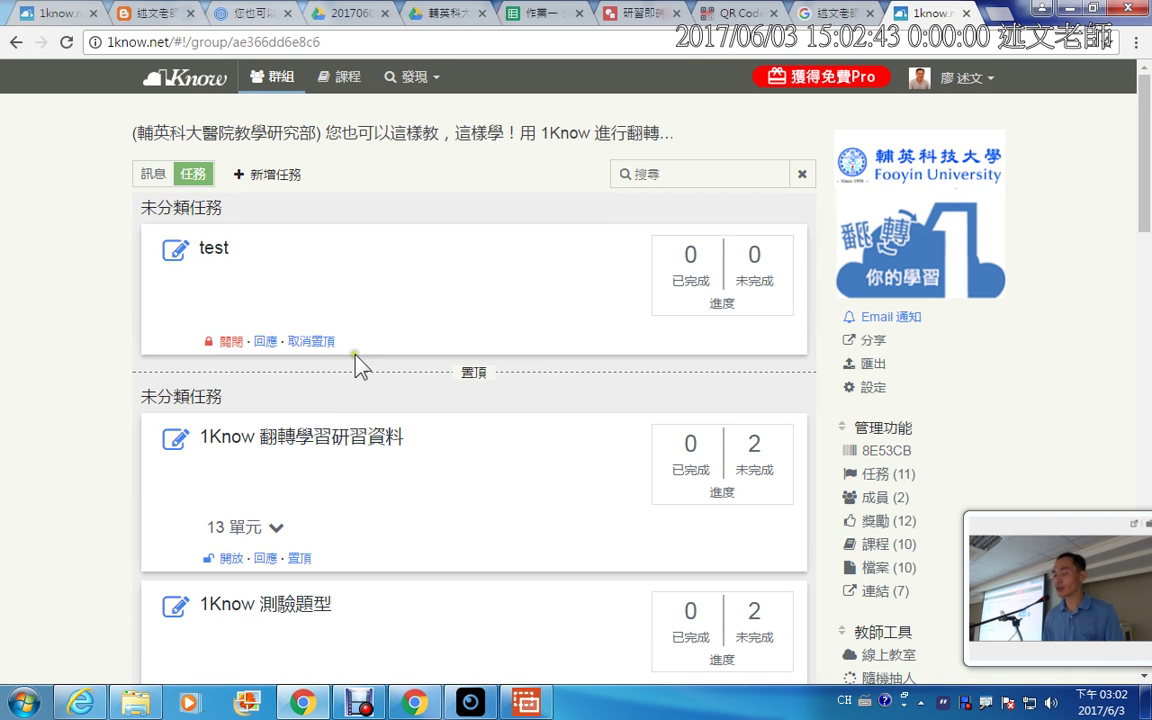
Step: Edit the test task and choose units from the created course 1Know 平台操作教學 (2016)
left_click(168, 250)
scroll(100, 390, "down", 2)
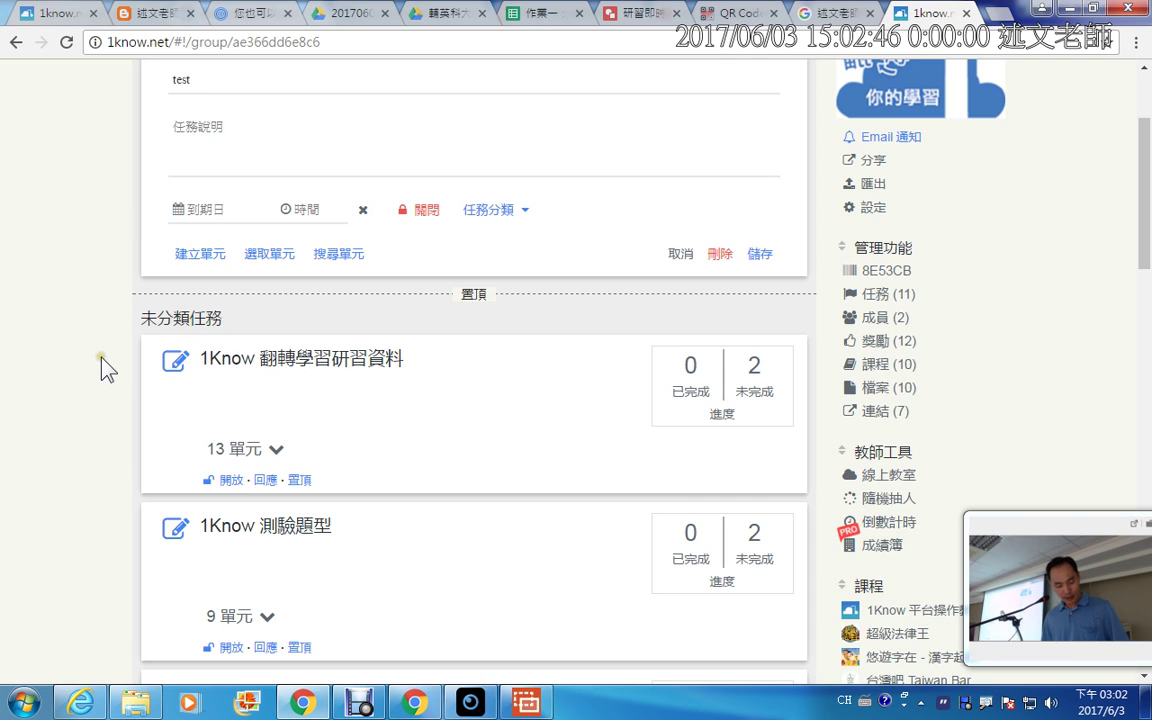
scroll(103, 385, "up", 1)
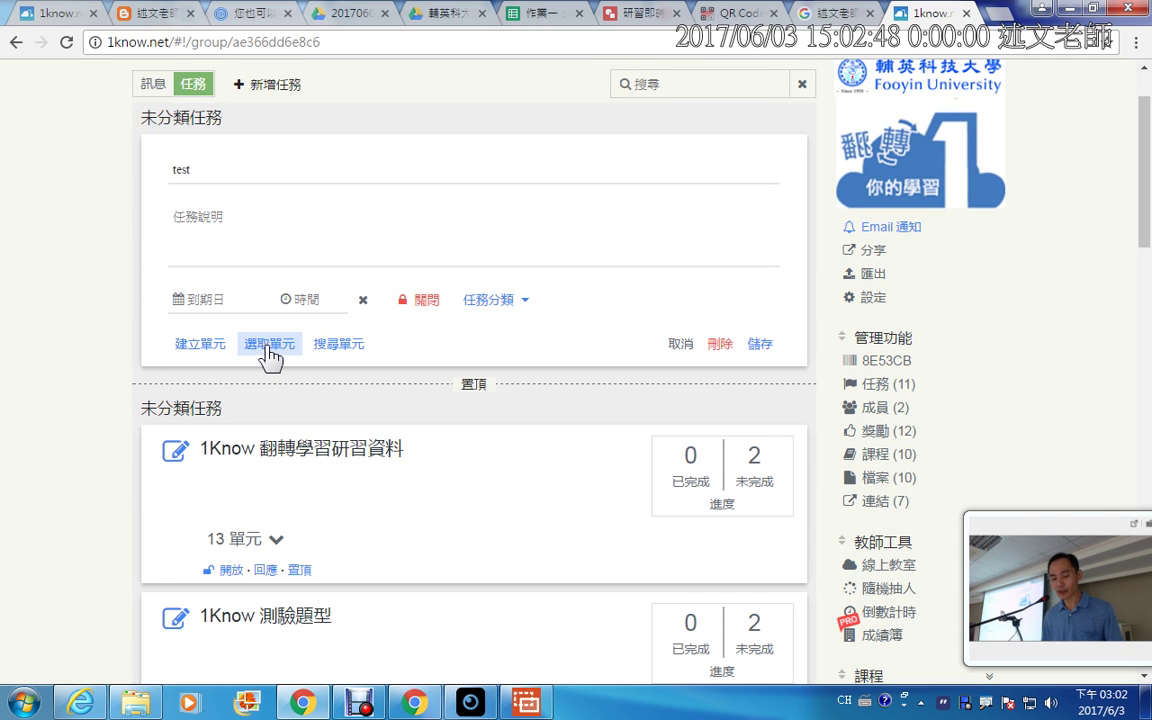
left_click(268, 346)
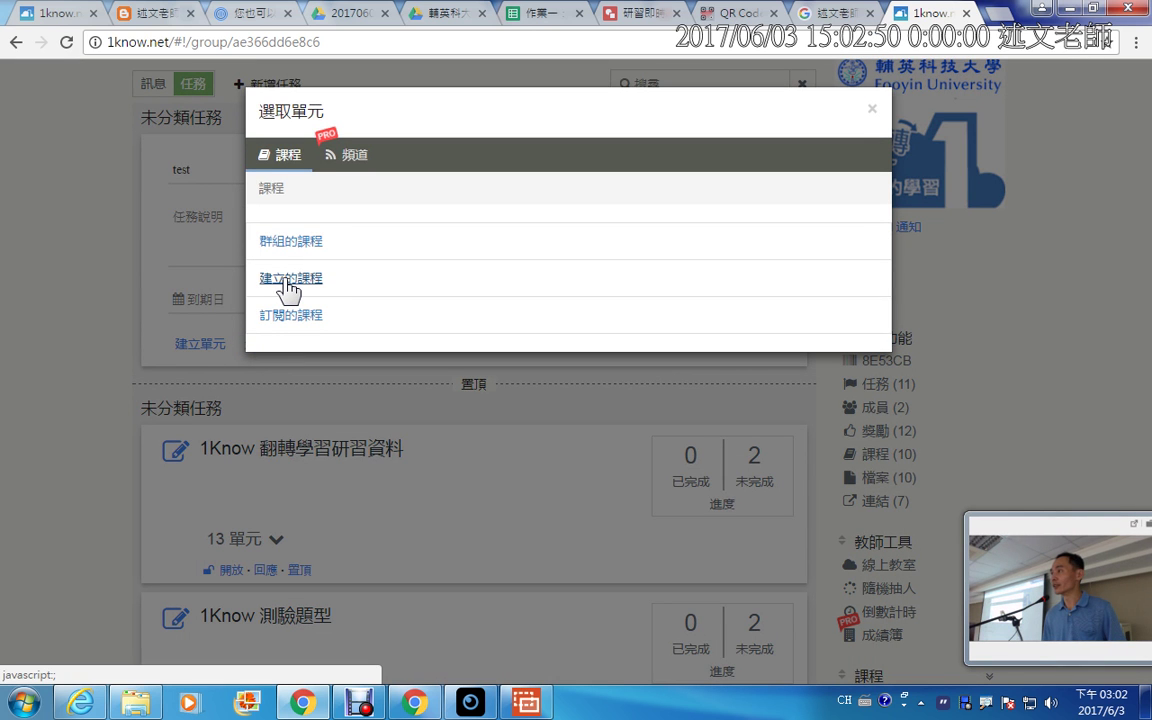
left_click(288, 280)
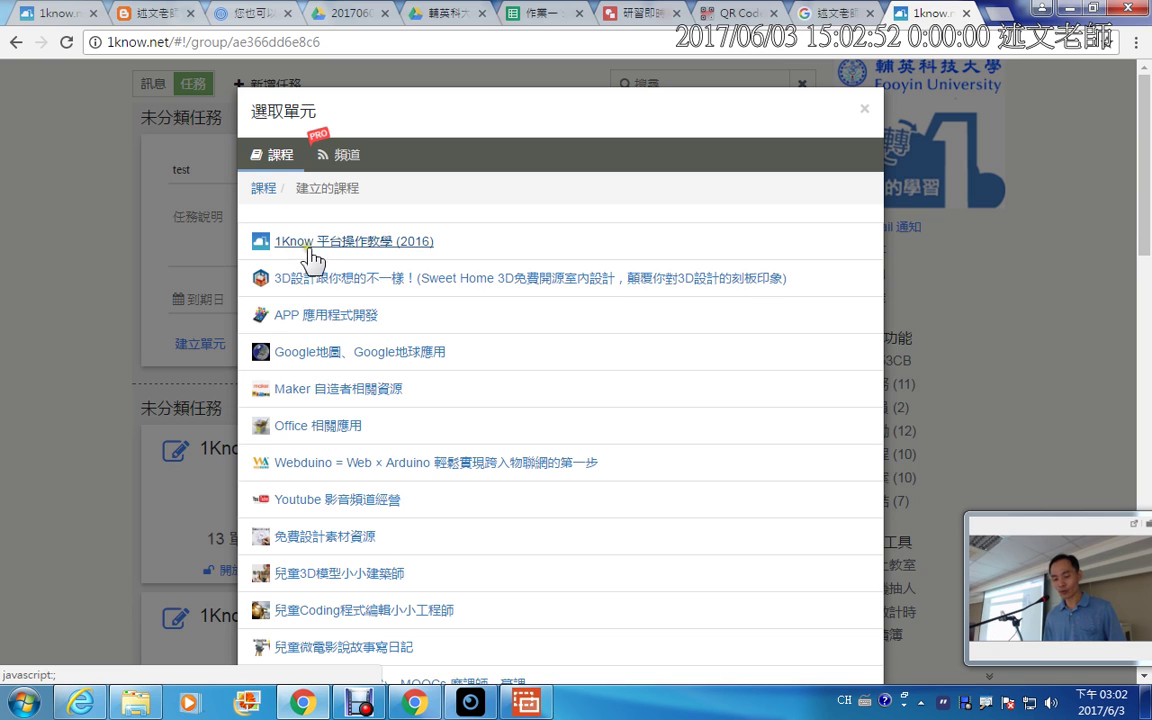
left_click(288, 241)
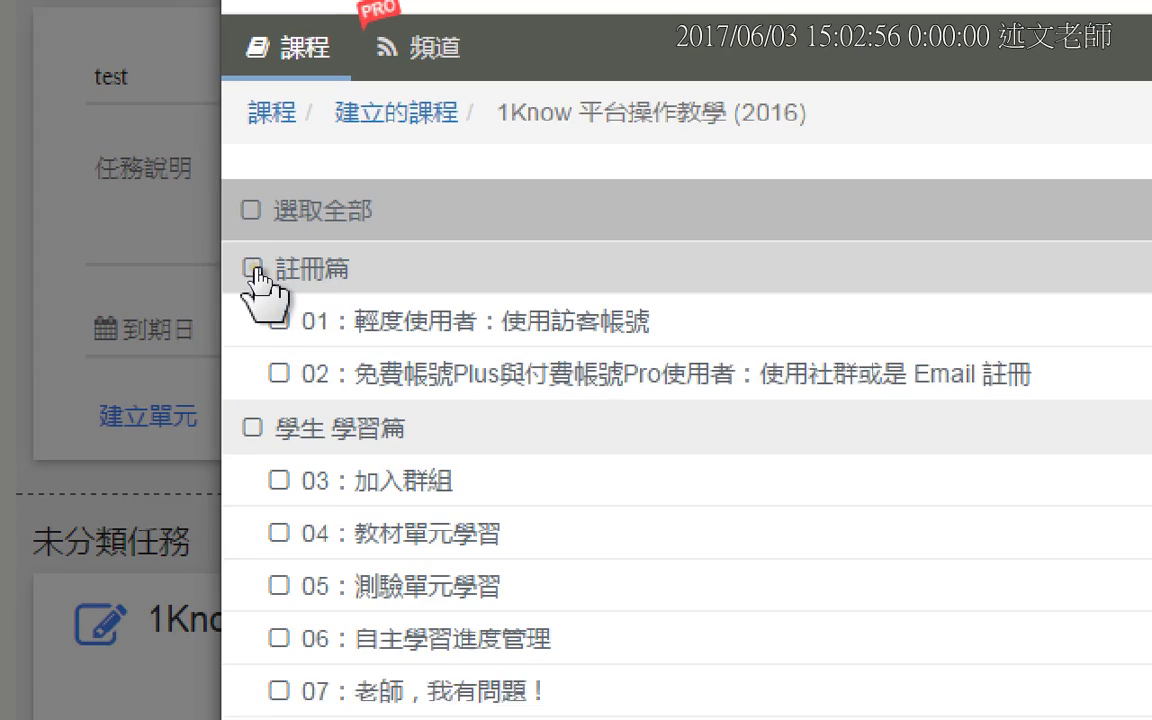
Step: Select all units of the 註冊篇 and 學生 學習篇 sections and submit them for adding
left_click(254, 269)
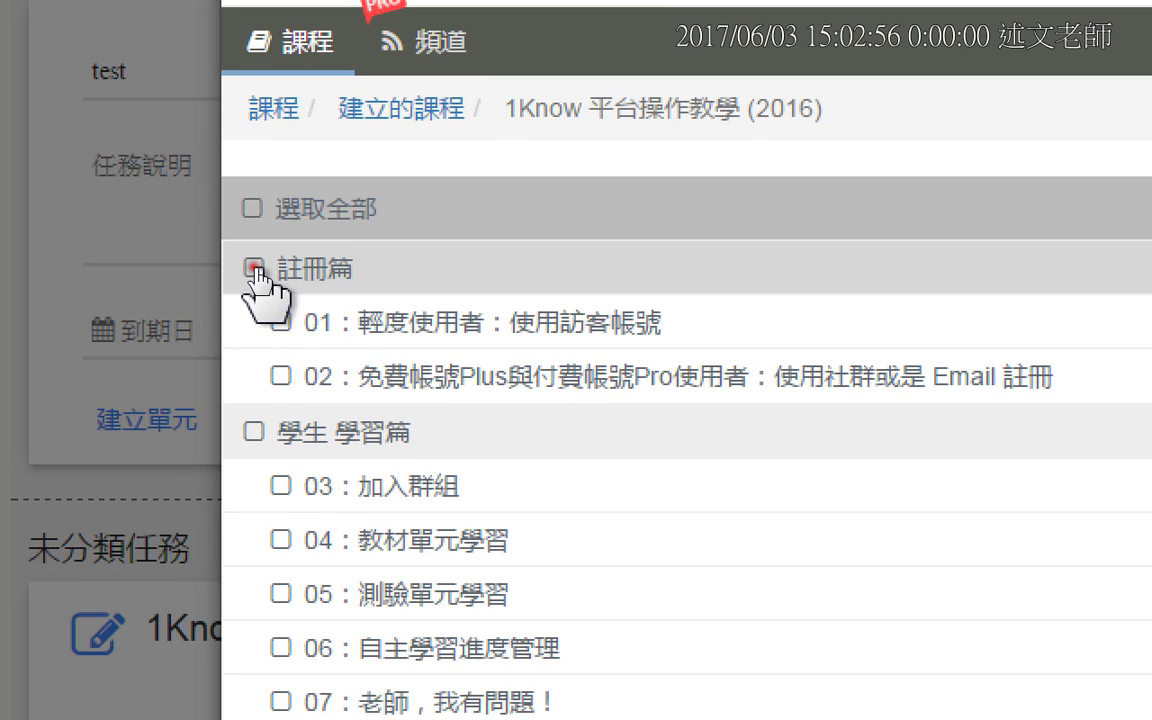
left_click(253, 434)
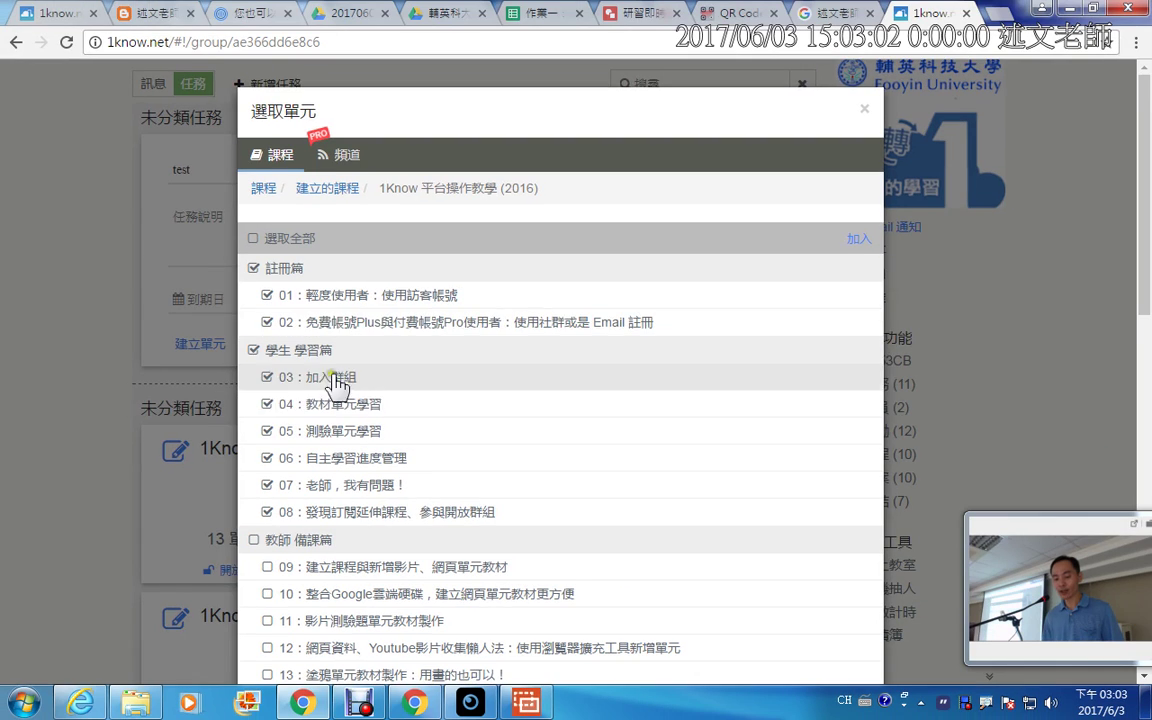
left_click(860, 241)
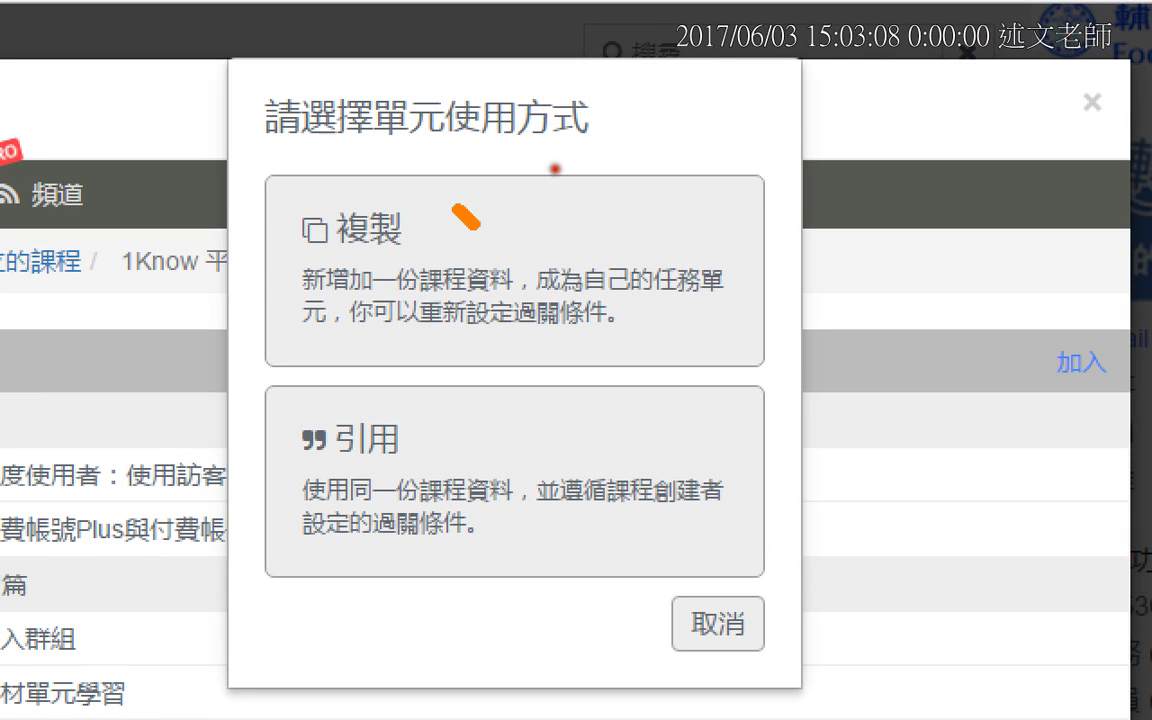
Step: Mark the 複製 and 引用 usage options with orange freehand check marks on screen
left_click_drag(455, 207, 517, 172)
left_click_drag(454, 414, 510, 401)
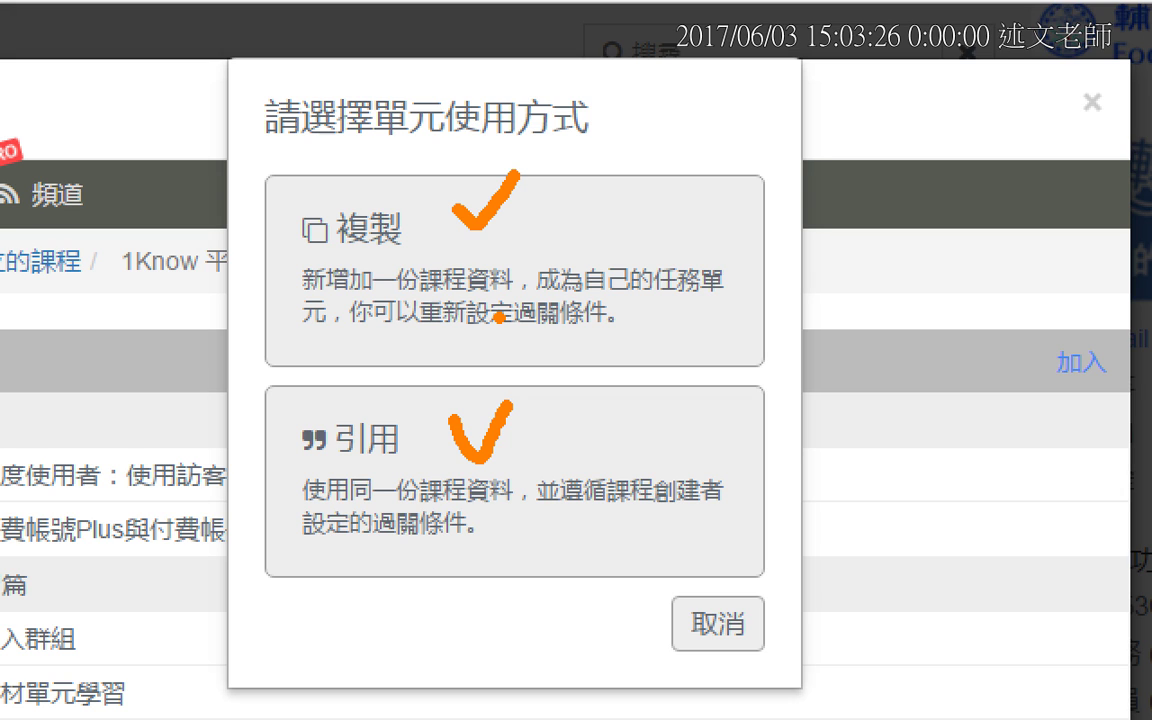
mouse_move(313, 255)
left_mouse_down()
mouse_move(386, 258)
mouse_move(418, 238)
left_mouse_up()
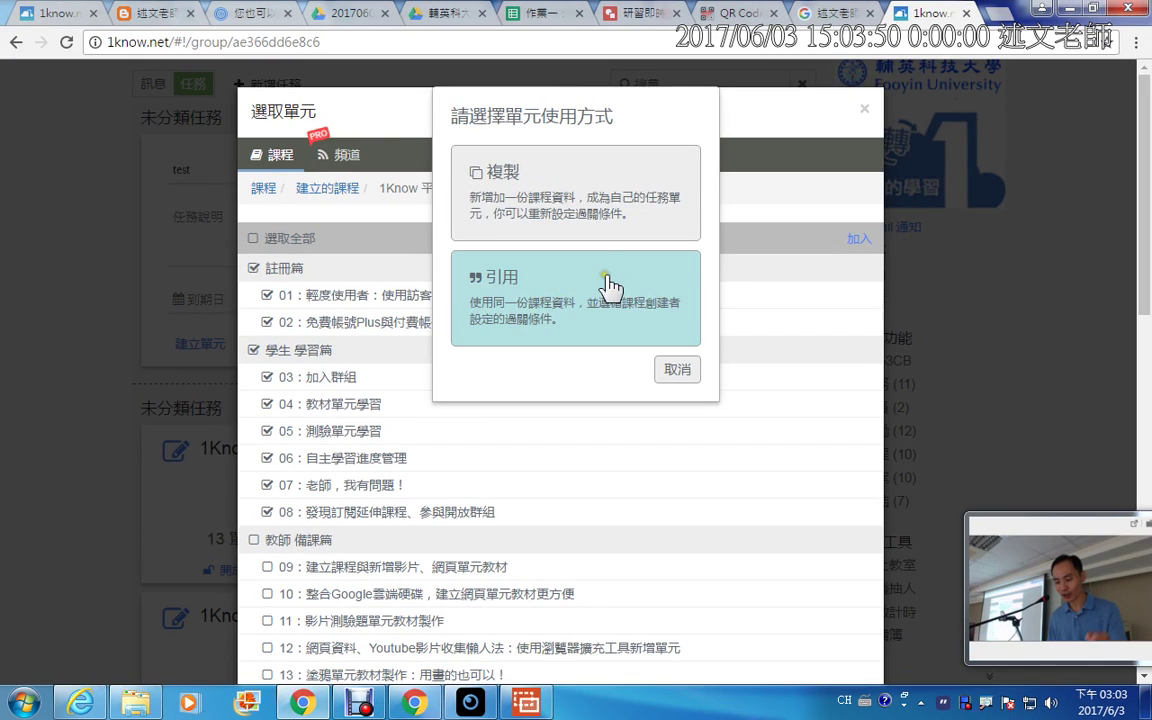
Step: Add the selected units by reference (引用) and save the test task
left_click(594, 463)
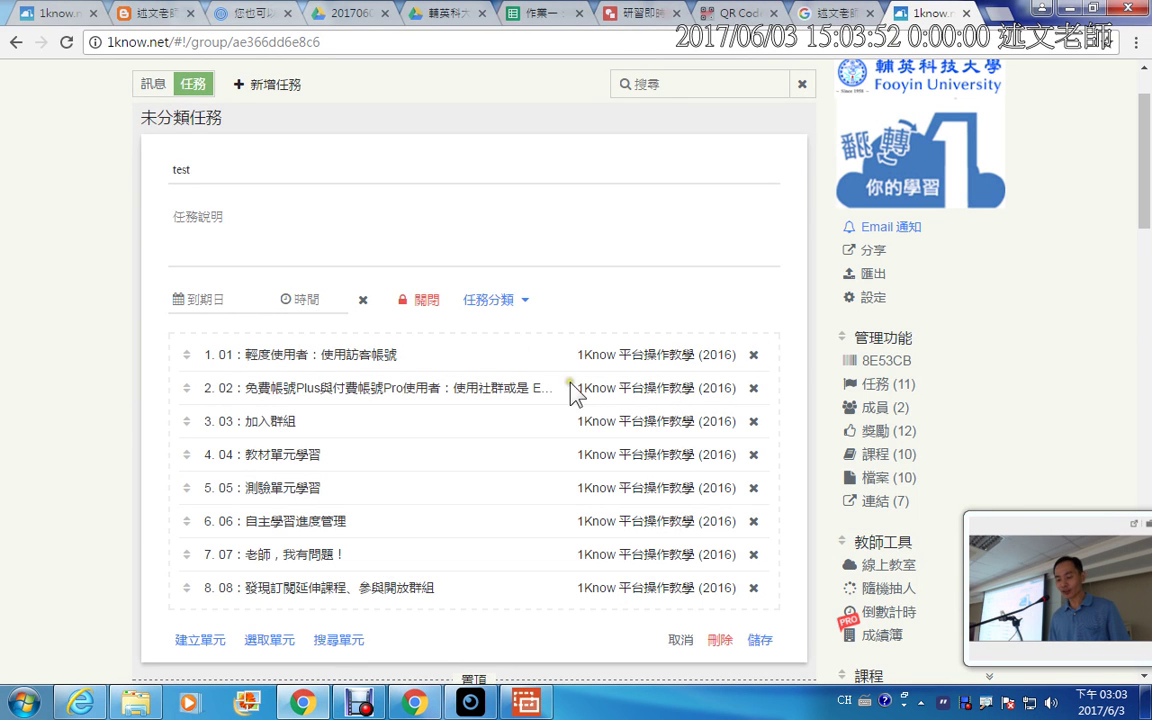
left_click(759, 641)
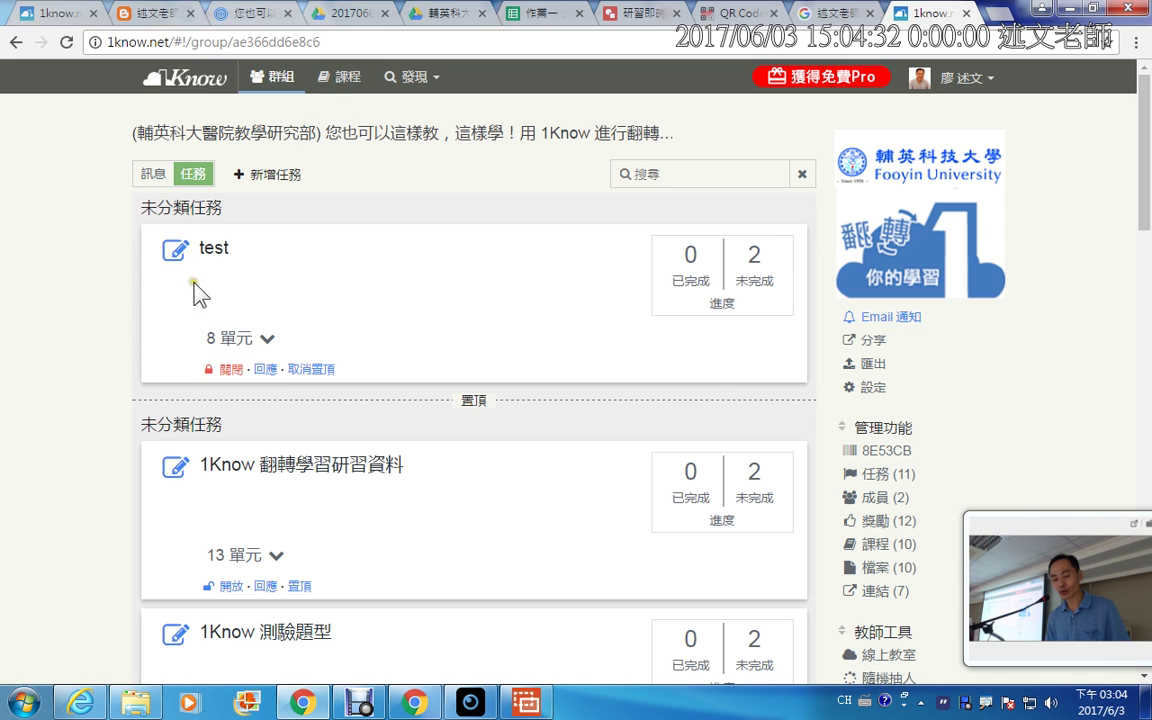
Step: Reopen the test task for editing, point out its unit search option, and search for units matching "ipevo"
left_click(175, 250)
scroll(343, 372, "down", 4)
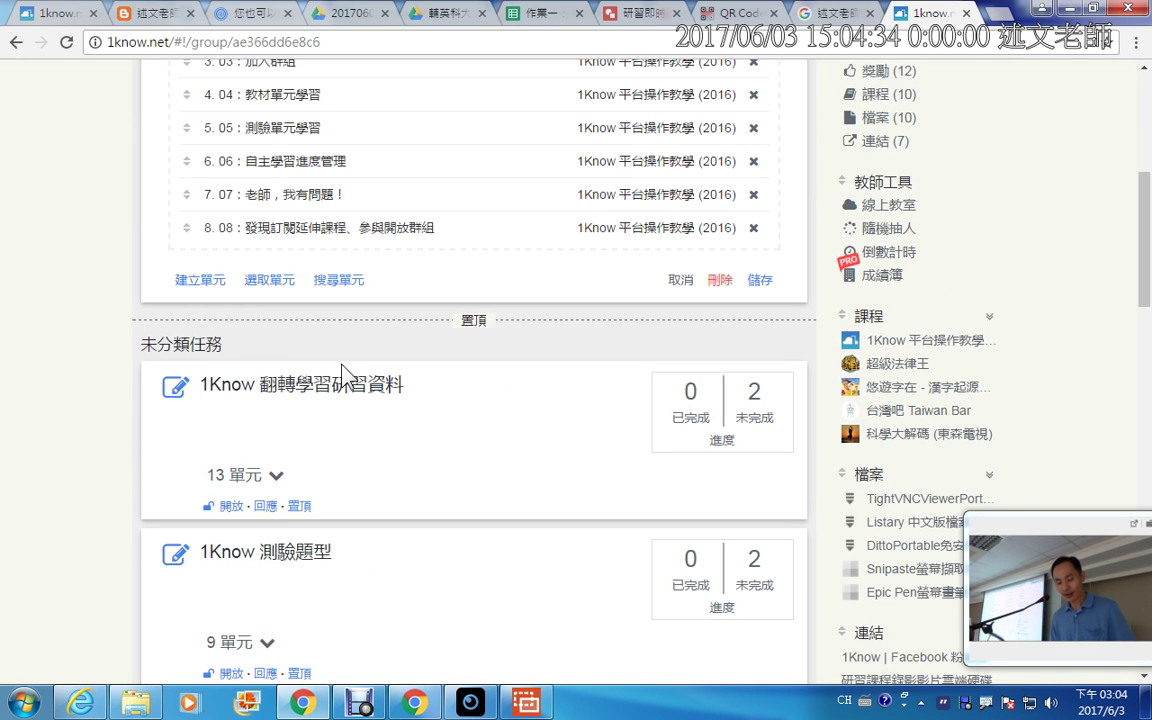
mouse_move(298, 255)
left_mouse_down()
mouse_move(347, 314)
mouse_move(386, 314)
left_mouse_up()
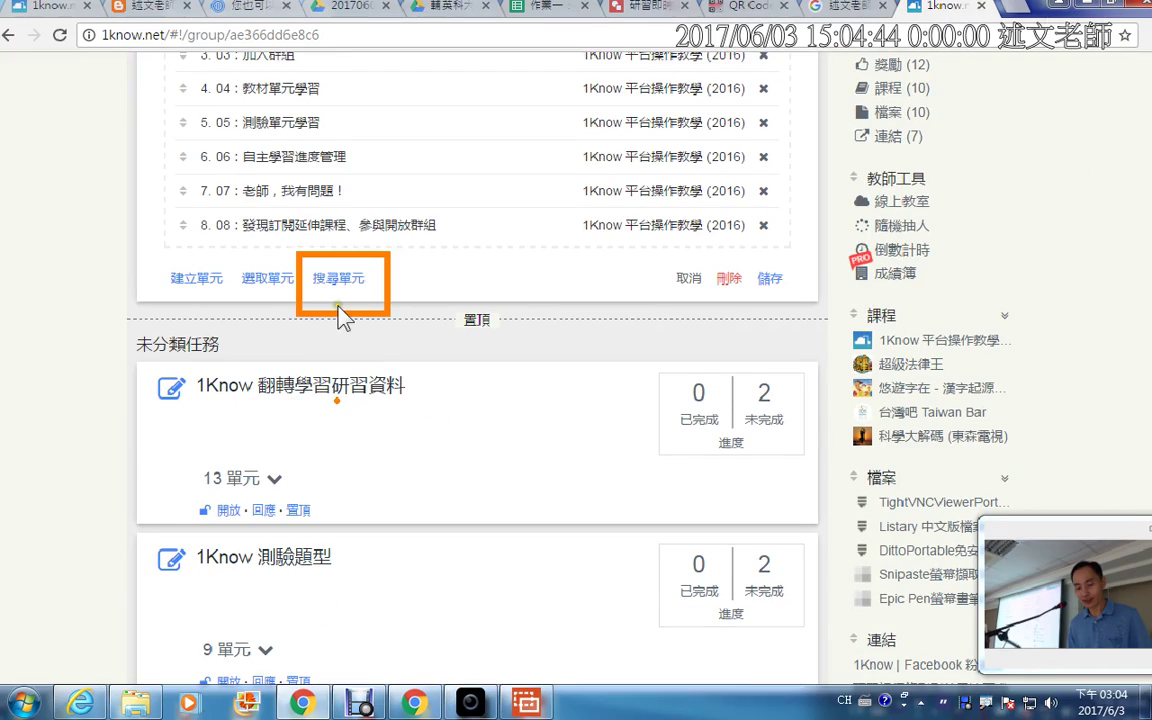
left_click(340, 230)
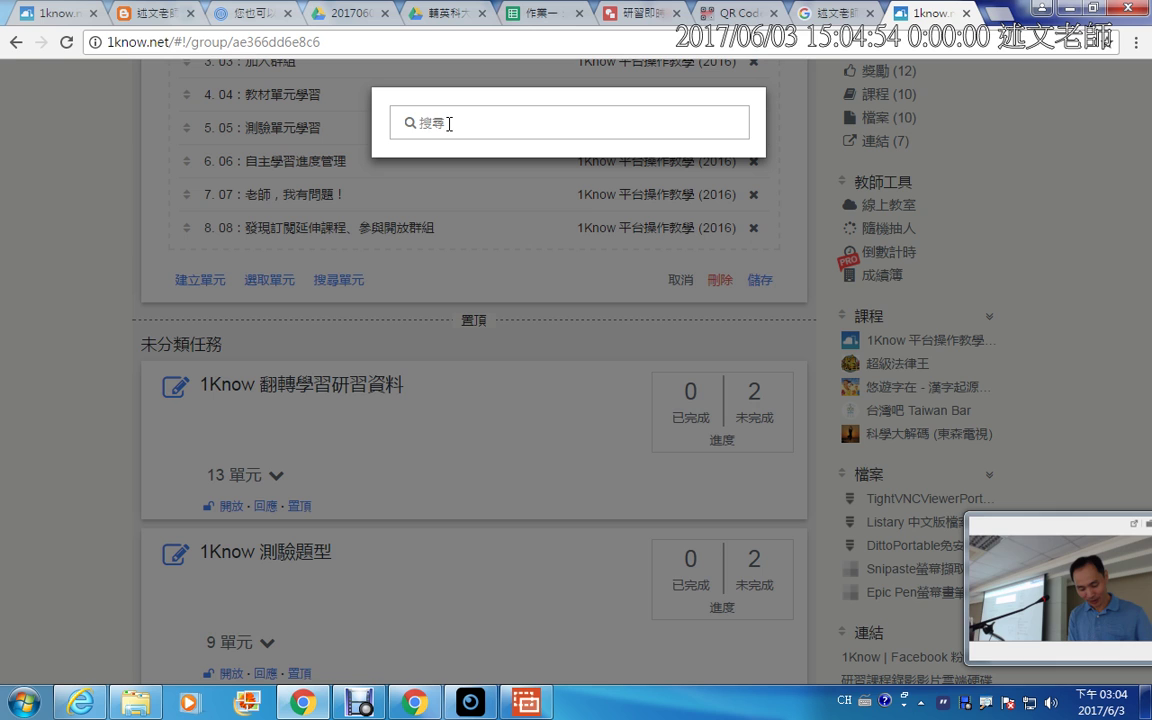
type("ipevo")
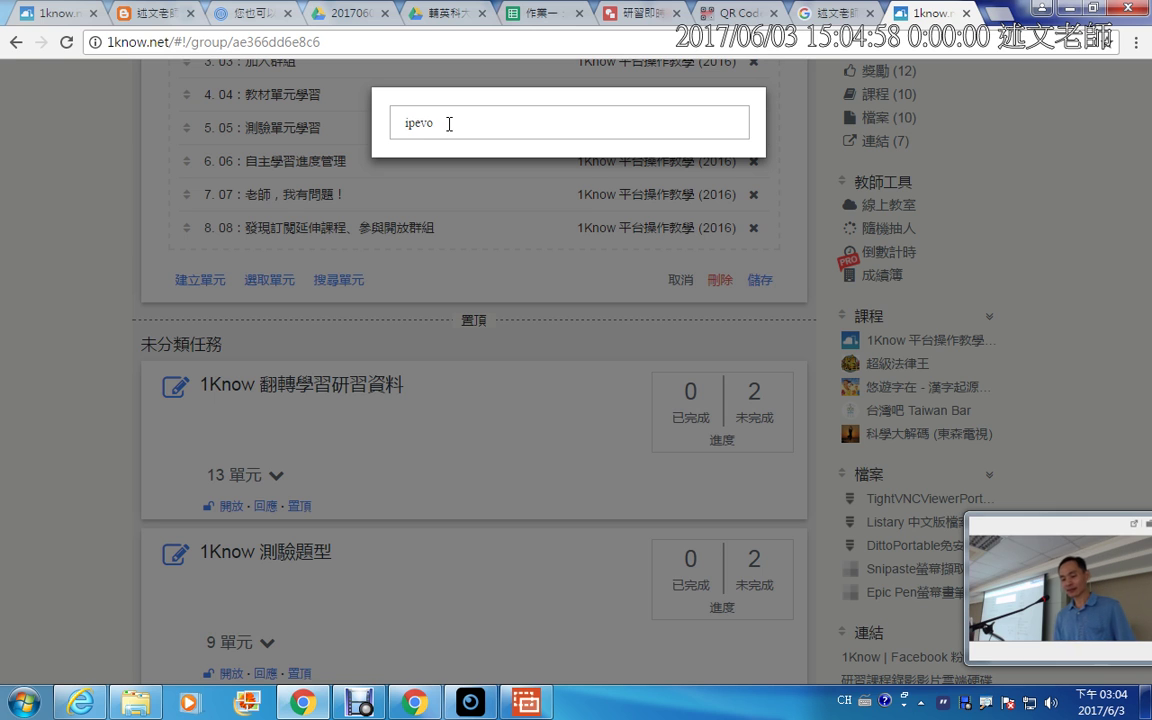
key("Return")
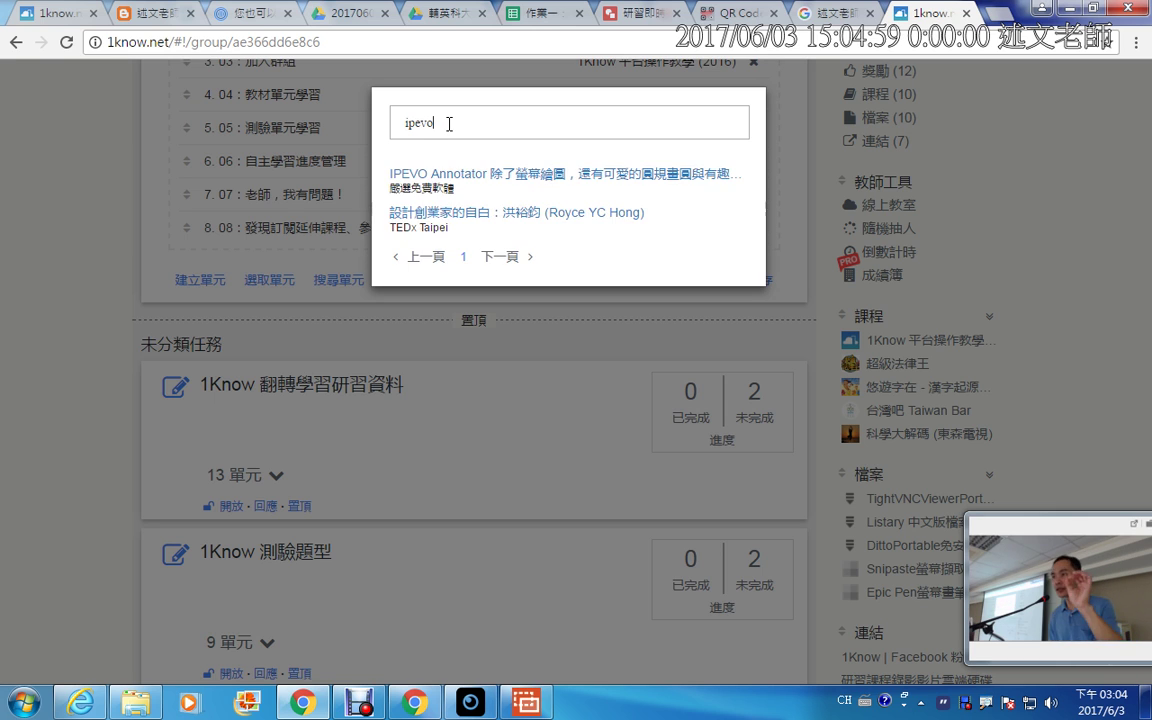
Step: Preview the IPEVO Annotator unit from the search results and add it to the task by reference (引用)
left_click(513, 185)
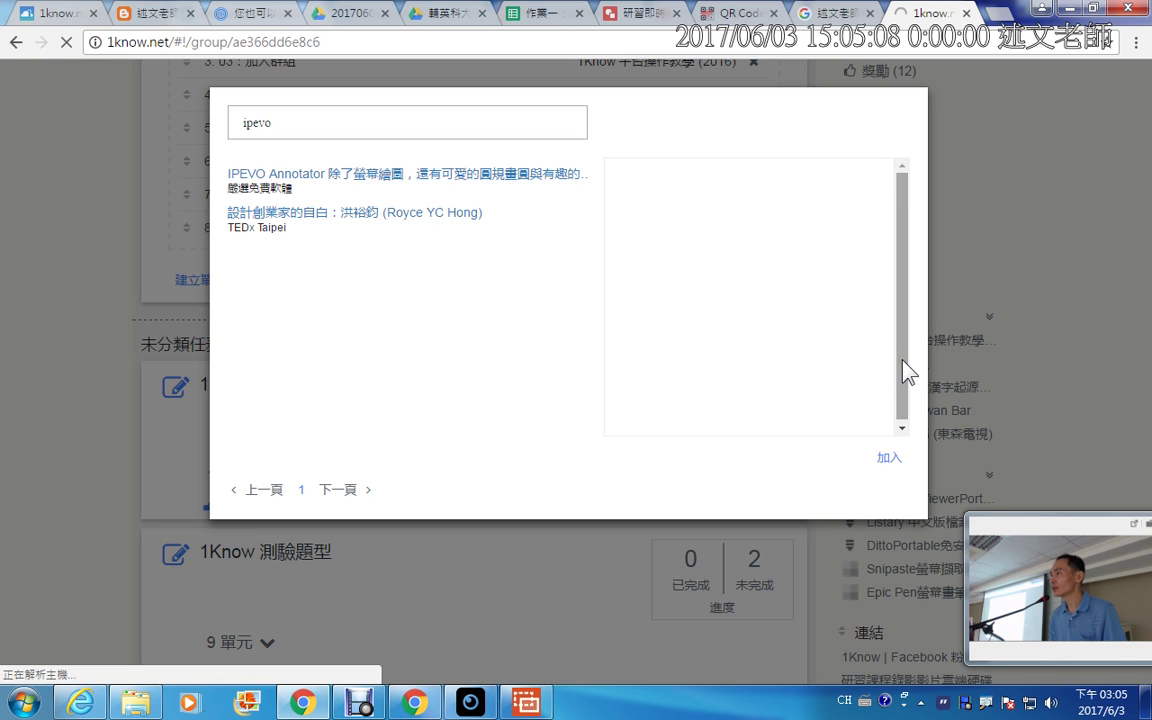
left_click(889, 460)
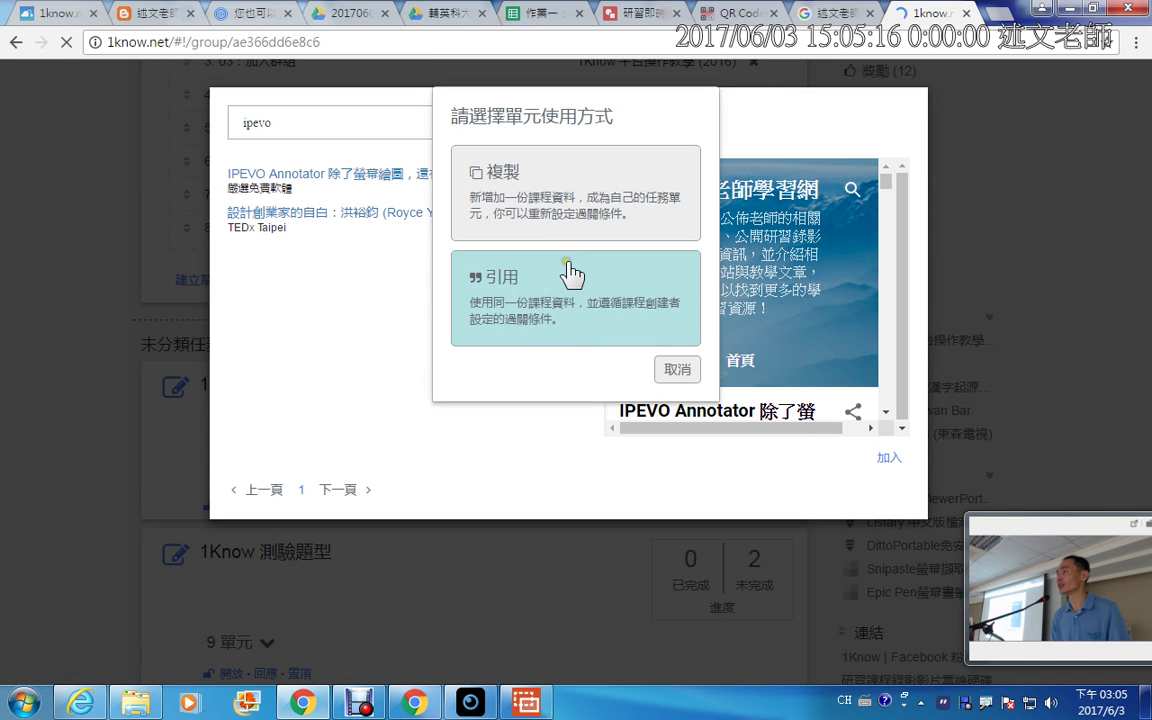
left_click(576, 297)
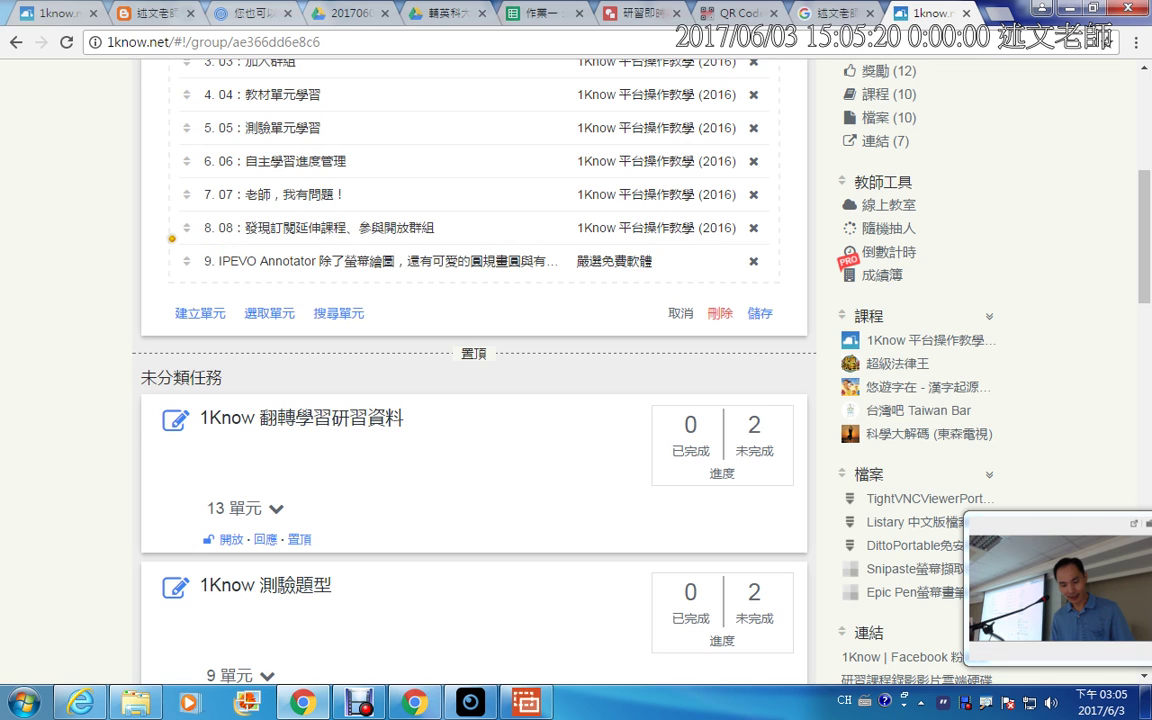
Step: Frame the IPEVO Annotator entry in the unit list with an orange rectangle, and clear the annotation
left_click_drag(174, 241, 745, 291)
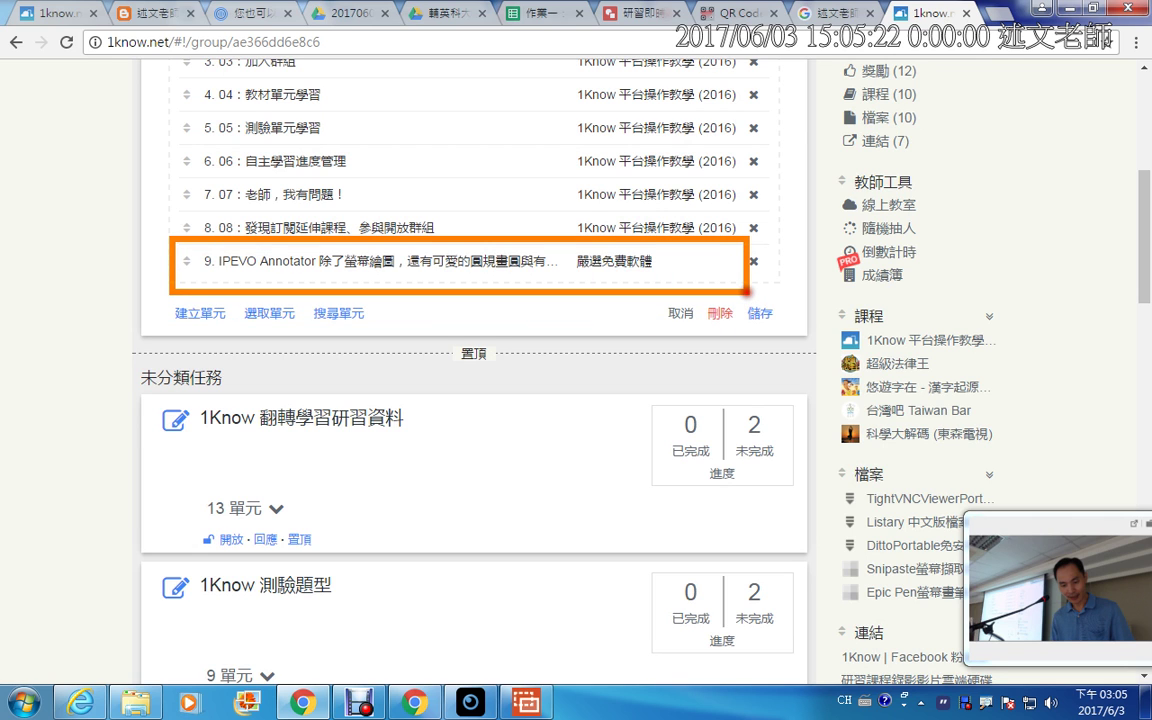
left_click_drag(745, 292, 745, 286)
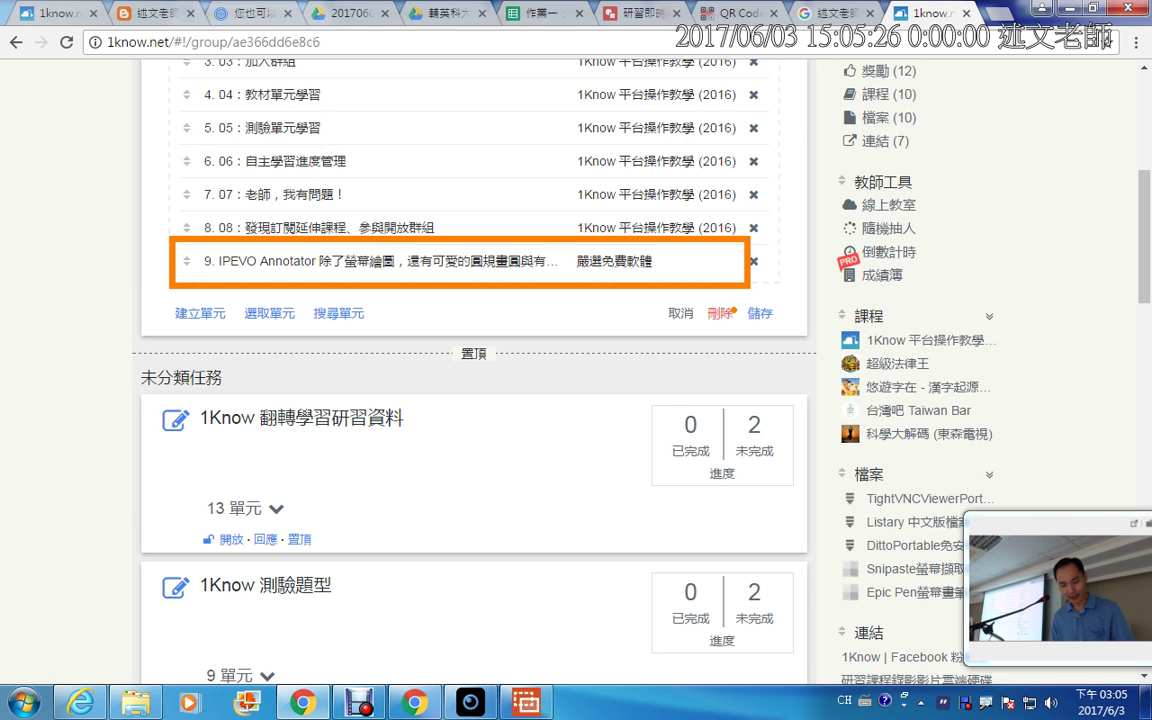
key("Escape")
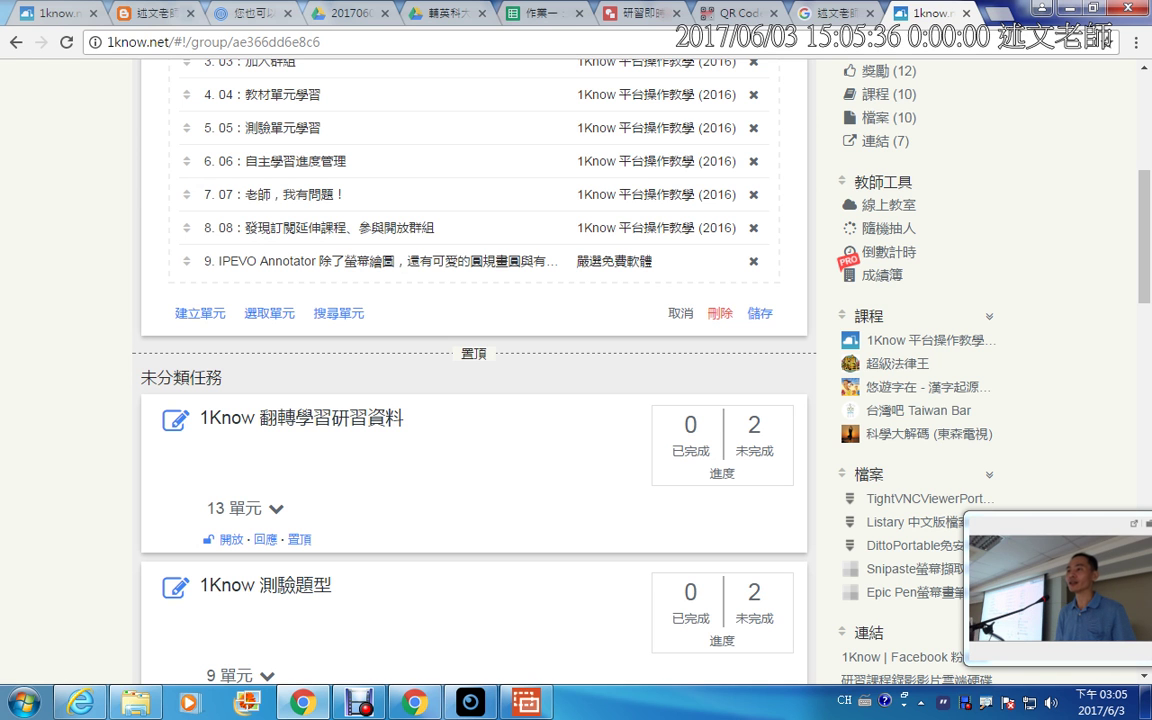
Step: Save the test task with the added IPEVO Annotator unit and return to the start of the group page
scroll(720, 360, "up", 5)
scroll(690, 408, "up", 2)
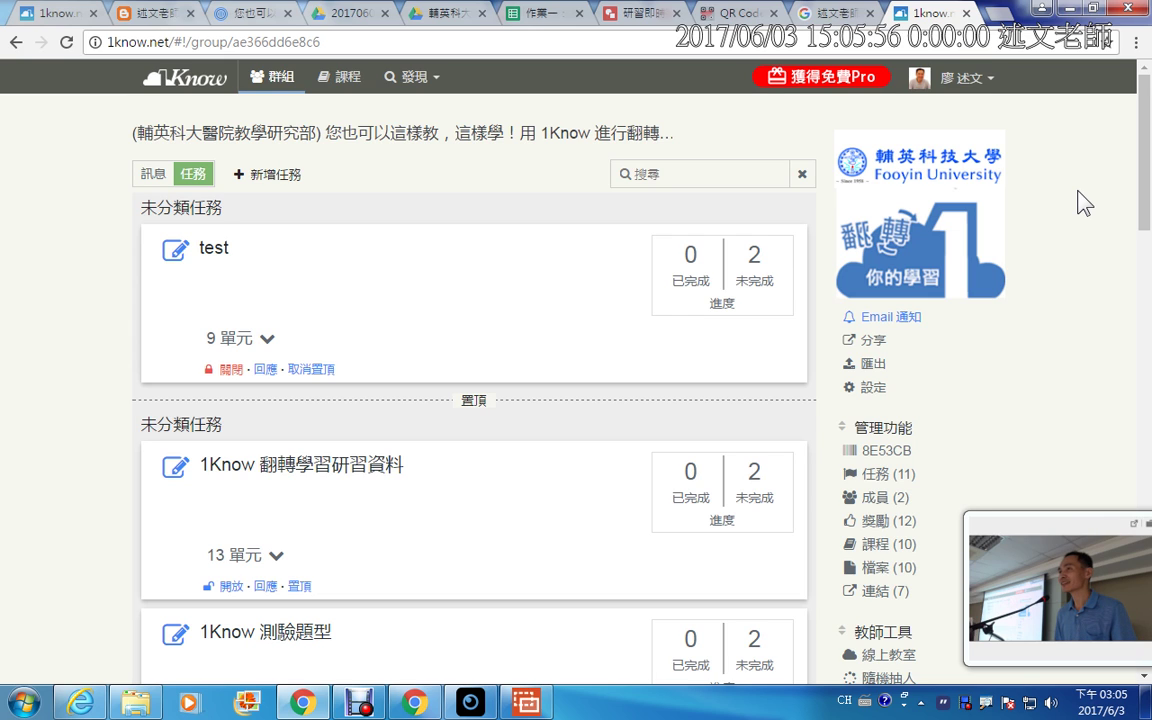
Step: Review the other open pages, including the 研習即時互動白板 drawing, the 1Know group and the Google search results
left_click(636, 14)
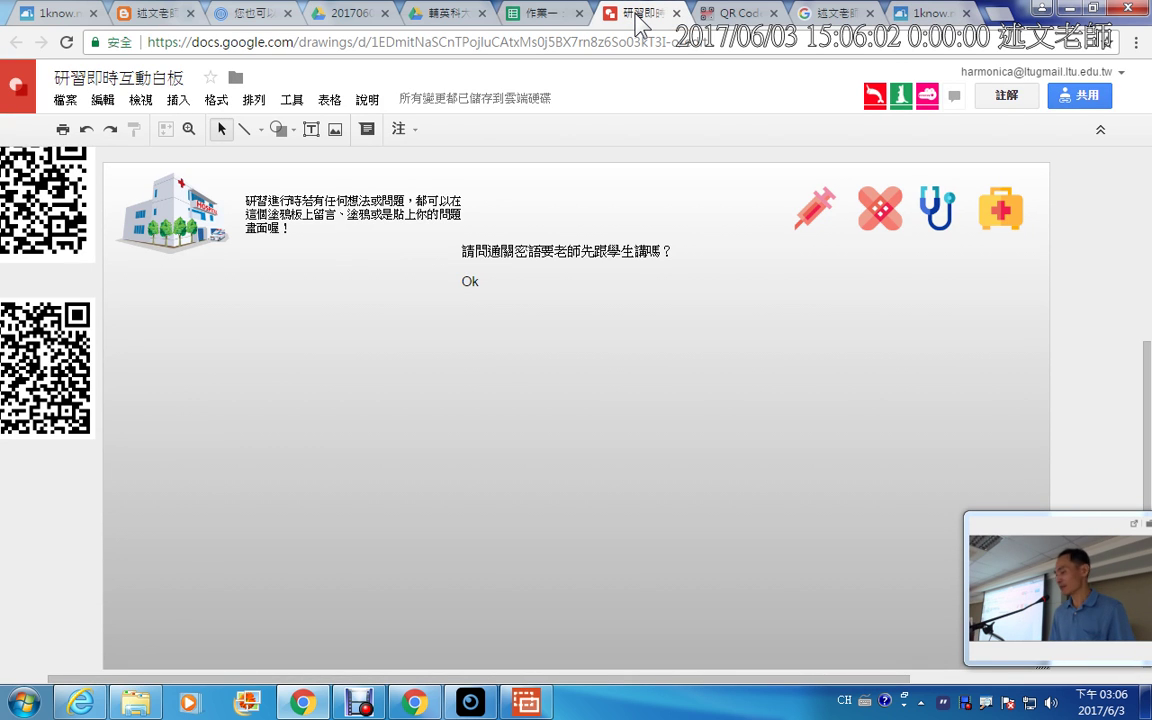
left_click(166, 18)
left_click(72, 16)
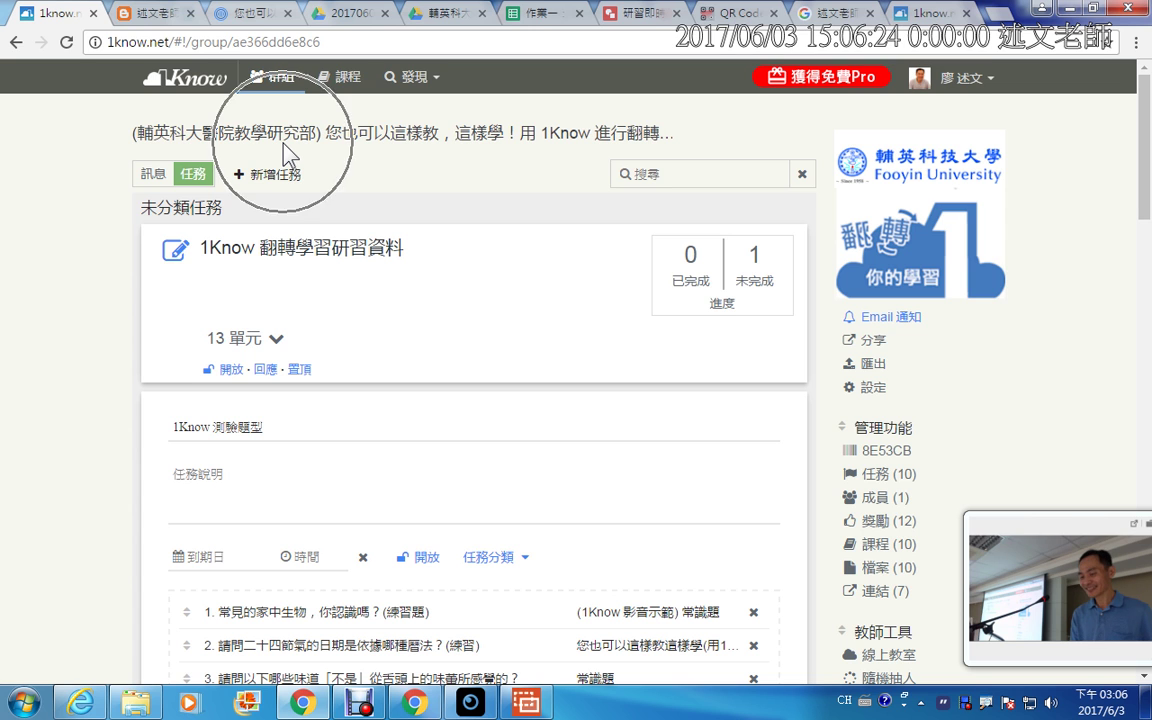
left_click(830, 13)
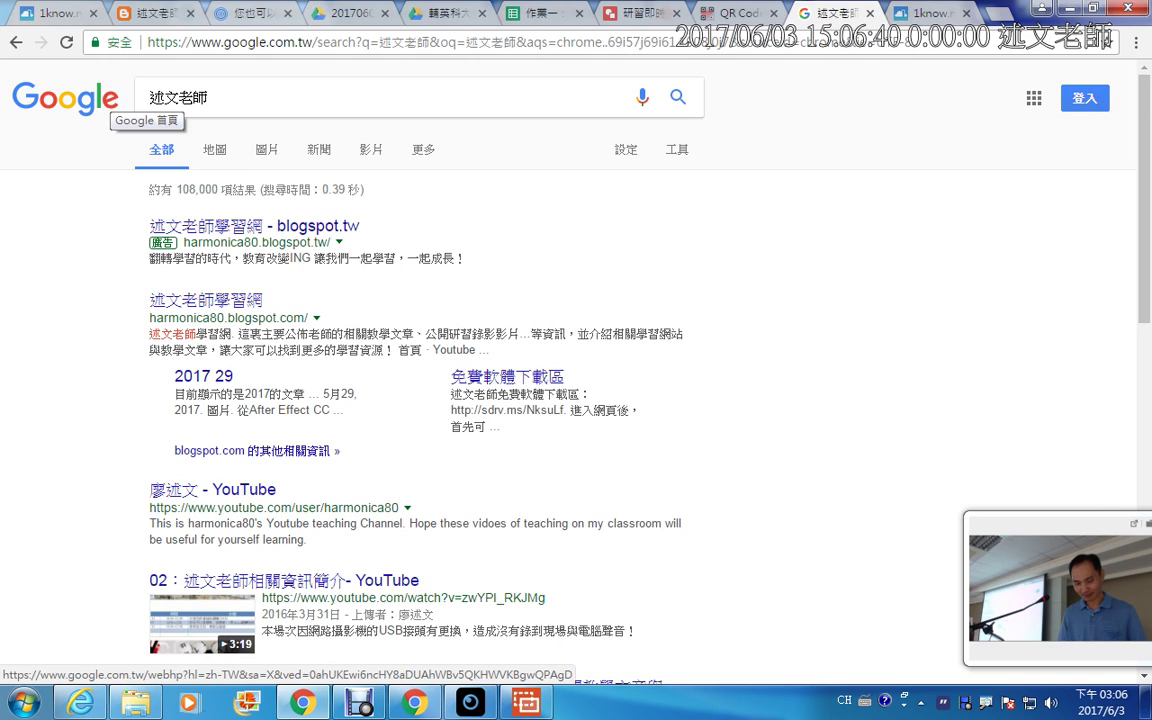
Step: Return to the first 1Know group page, show its messages (訊息) and start a new message
left_click(62, 14)
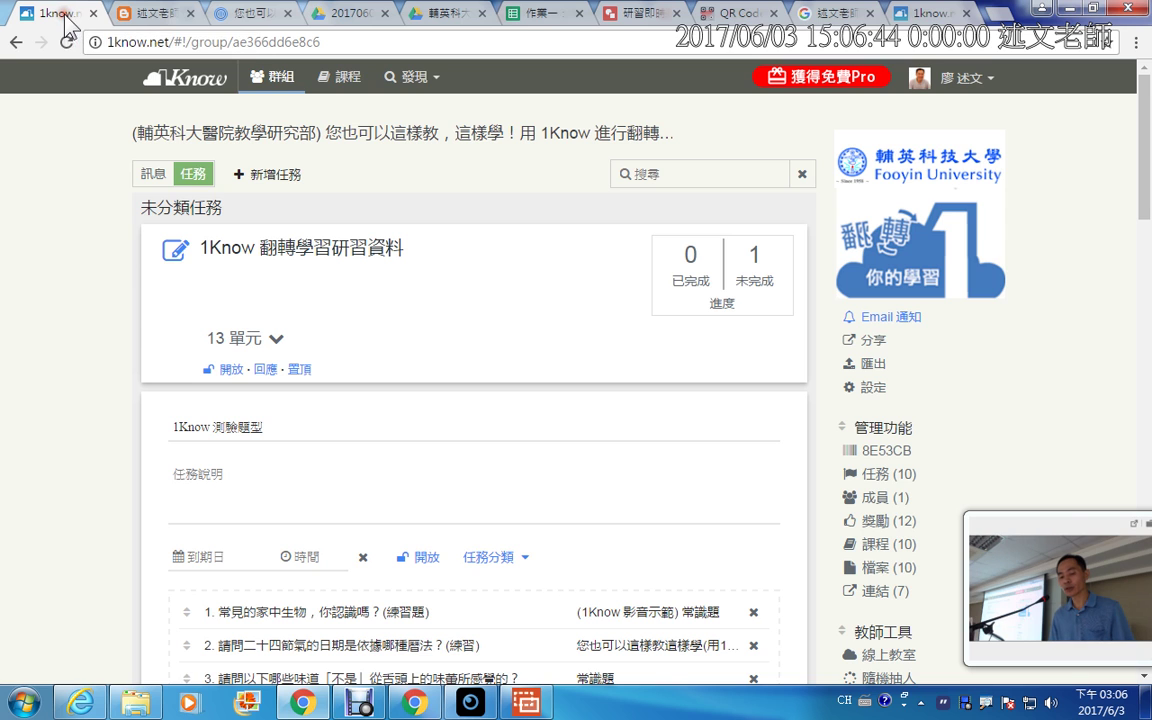
left_click(152, 175)
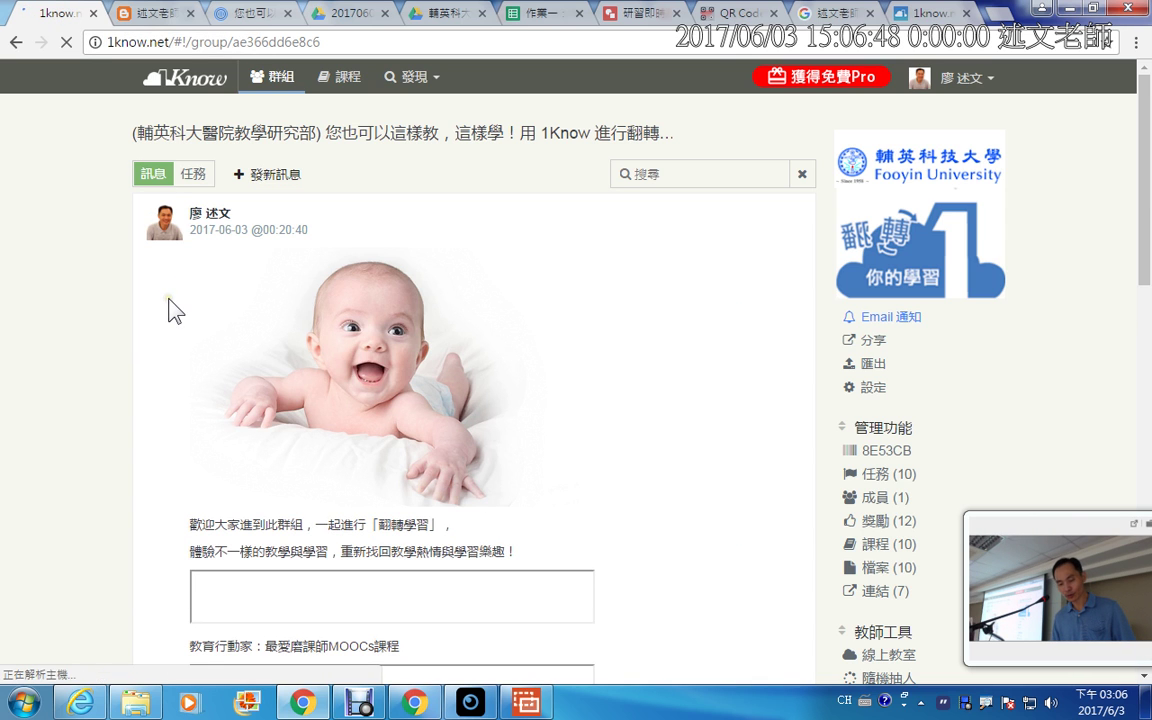
left_click(270, 176)
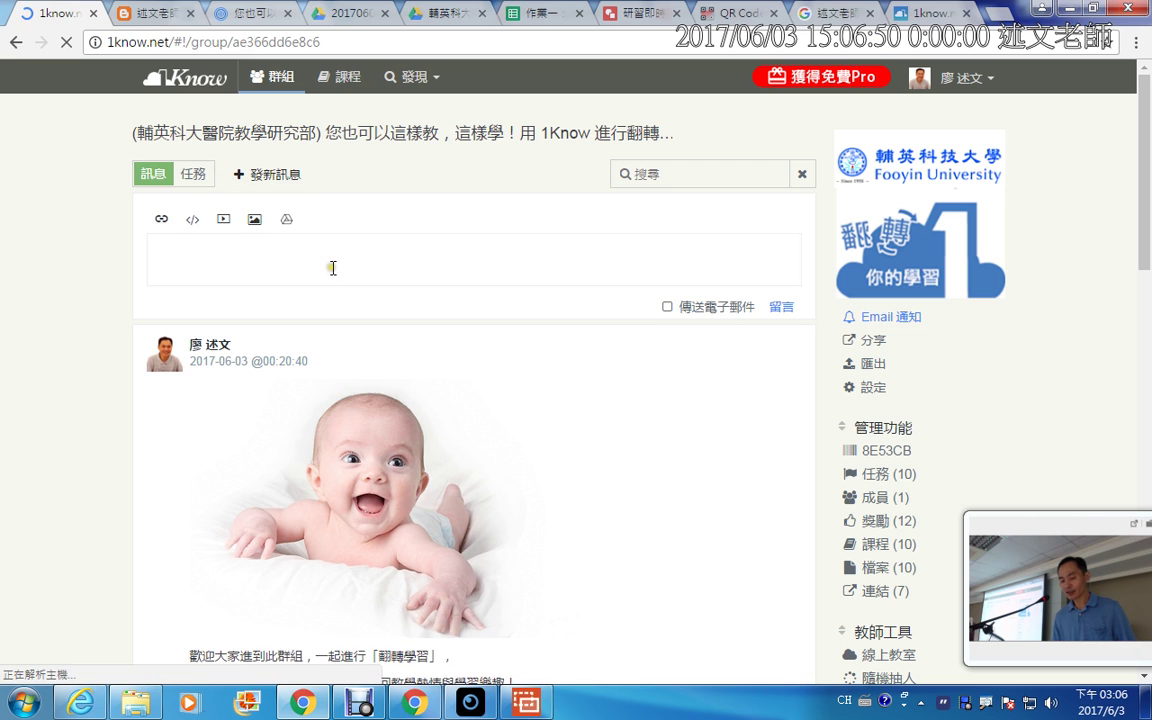